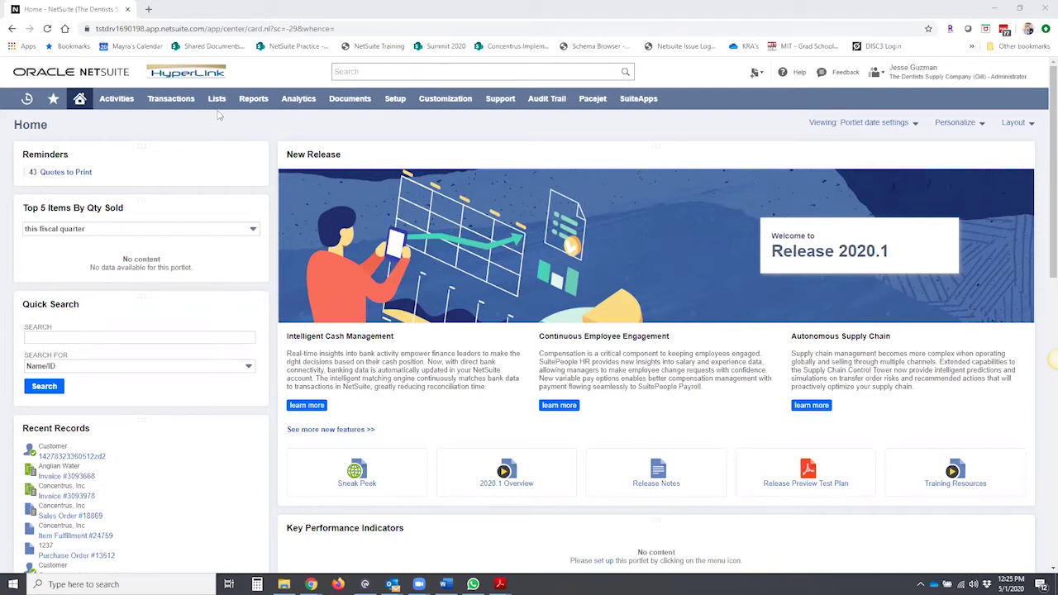
- Open Lists > Relationships > Customers to show all 1840 customer records
mouse_move(216, 100)
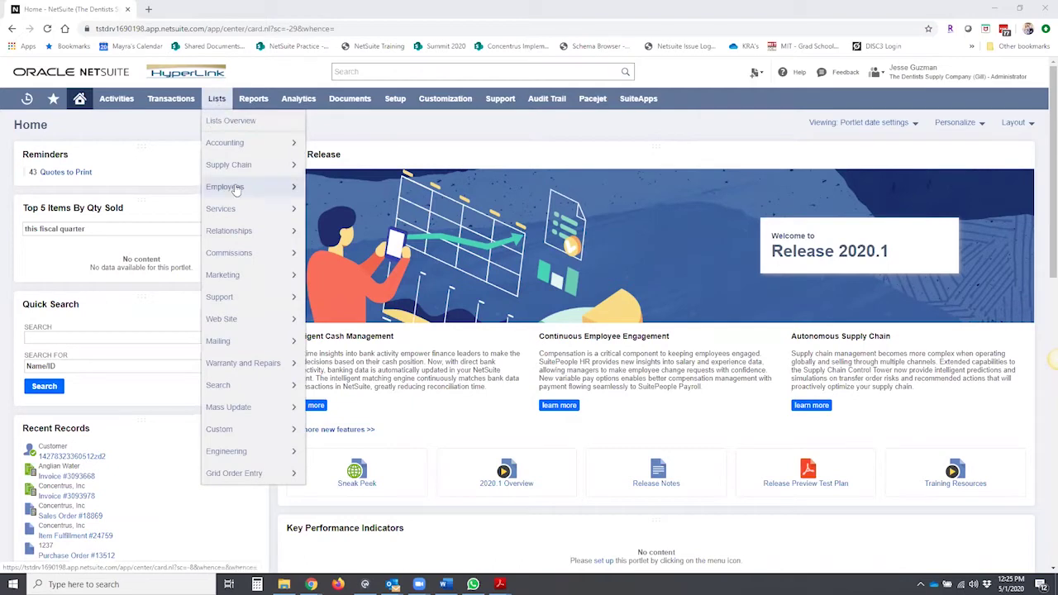
mouse_move(244, 186)
mouse_move(281, 231)
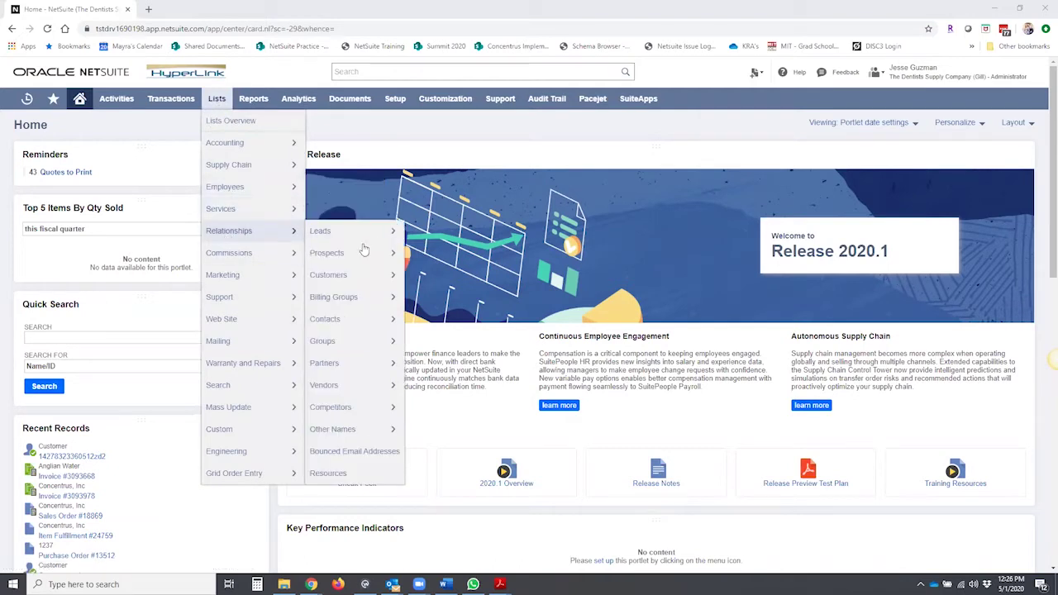
left_click(349, 277)
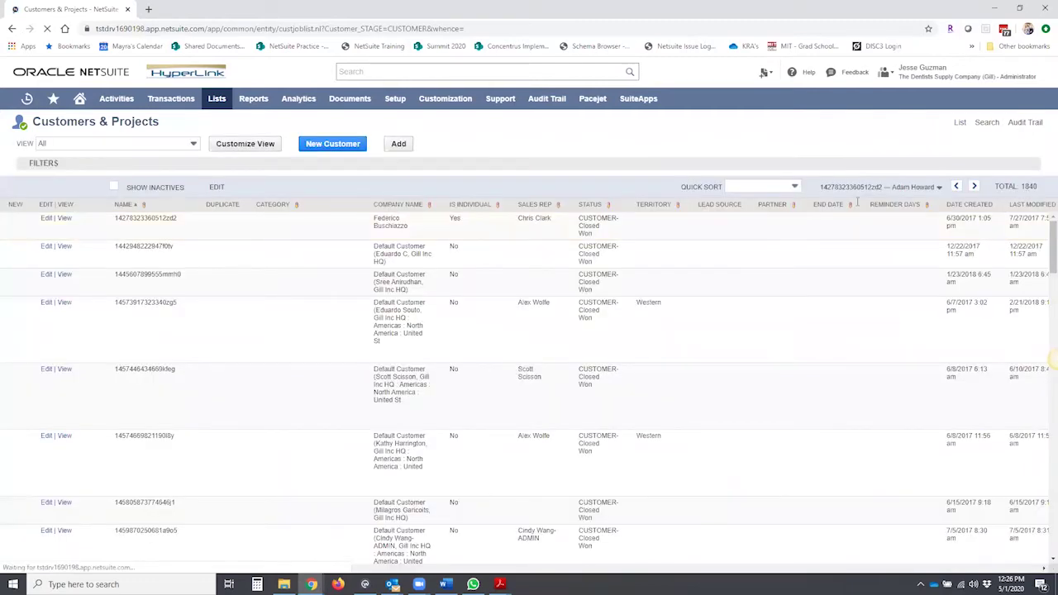
- Jump the list to the Quick Sort name range containing CGTEST and bring CGTEST1 into view
left_click(921, 187)
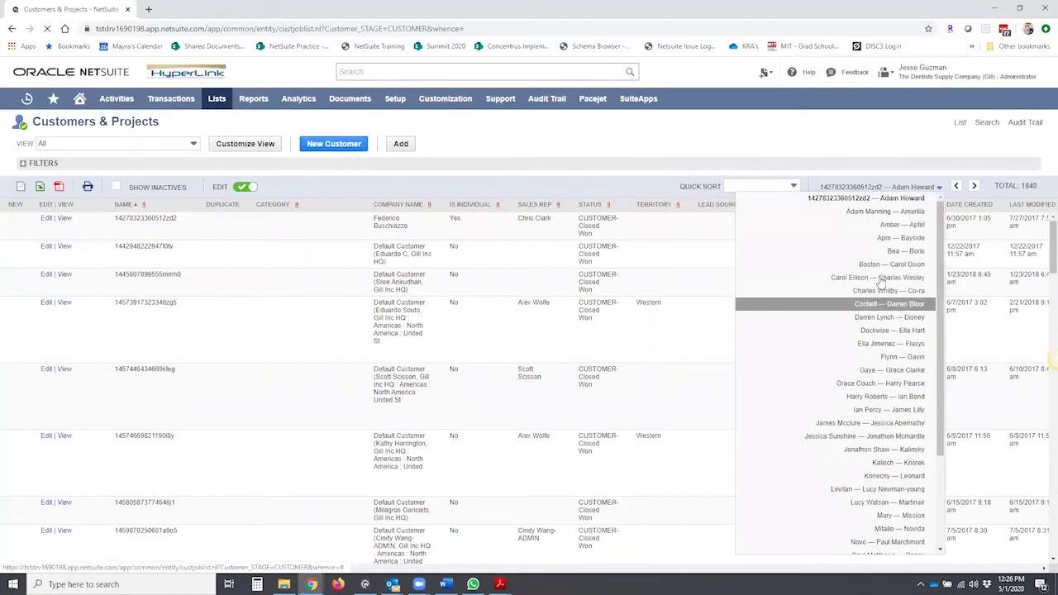
left_click(880, 277)
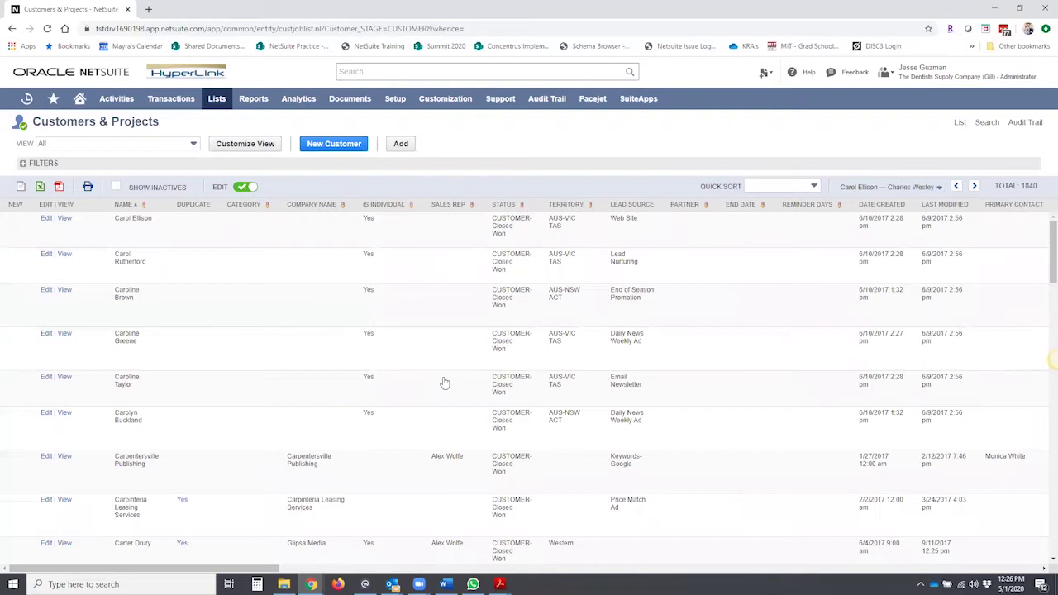
scroll(471, 423, "down", 5)
scroll(331, 397, "down", 3)
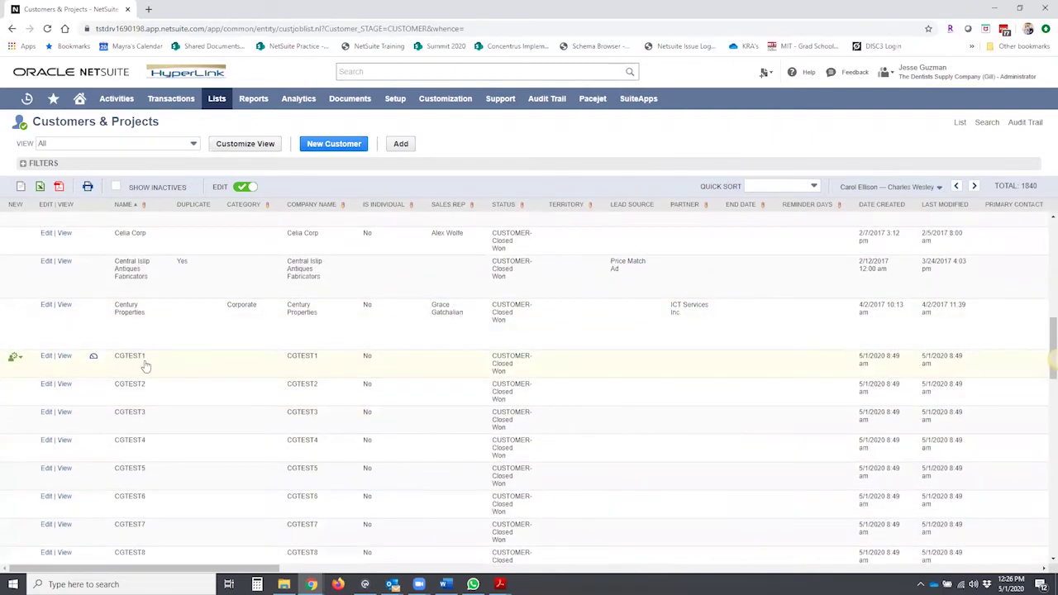
scroll(149, 357, "down", 6)
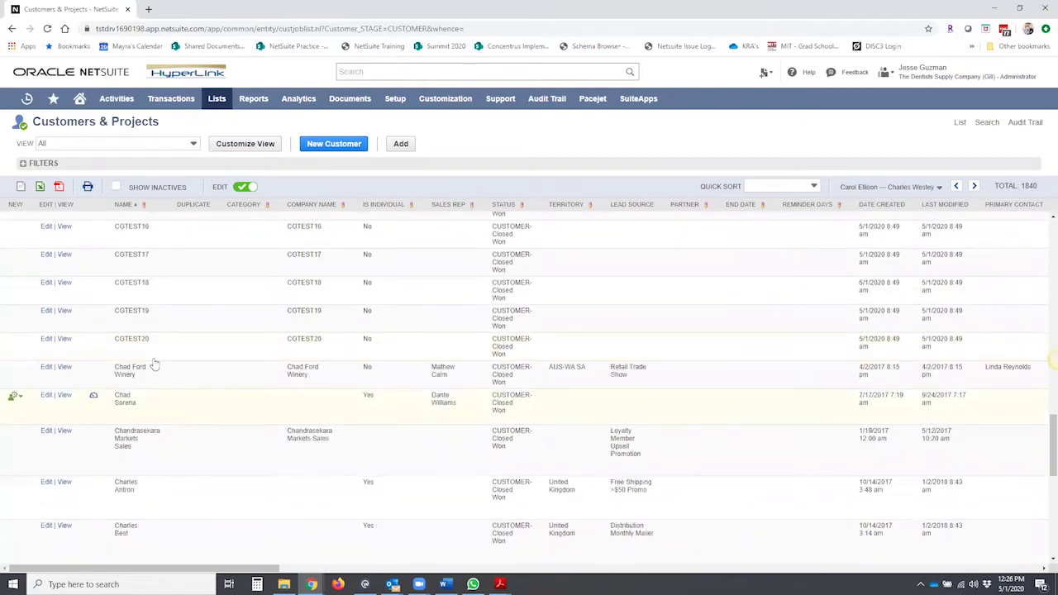
scroll(291, 389, "up", 5)
scroll(291, 388, "up", 1)
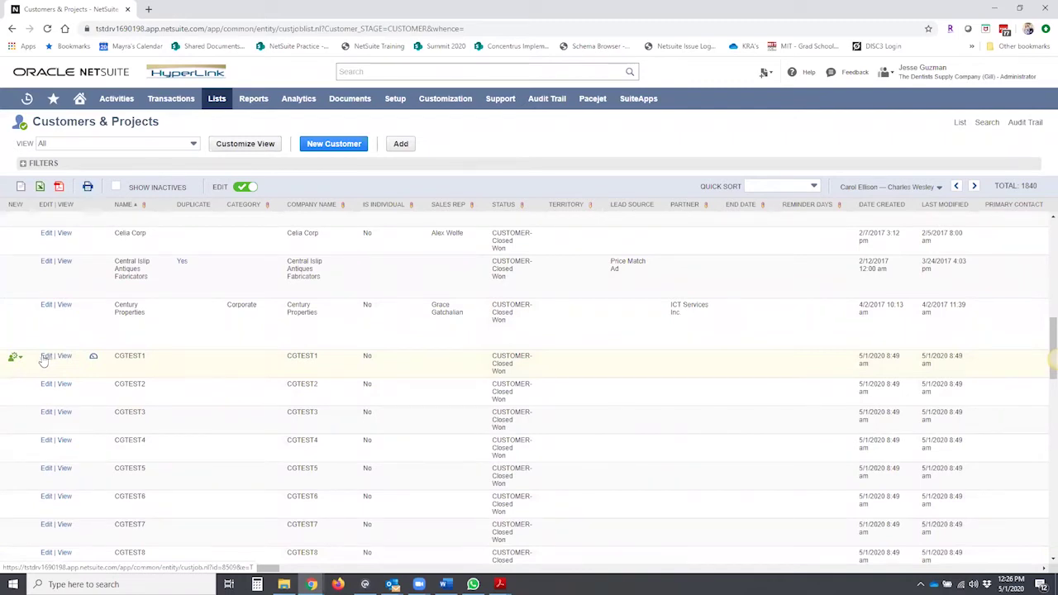
- Switch the list's EDIT toggle off, then back on to enable inline editing
left_click(247, 203)
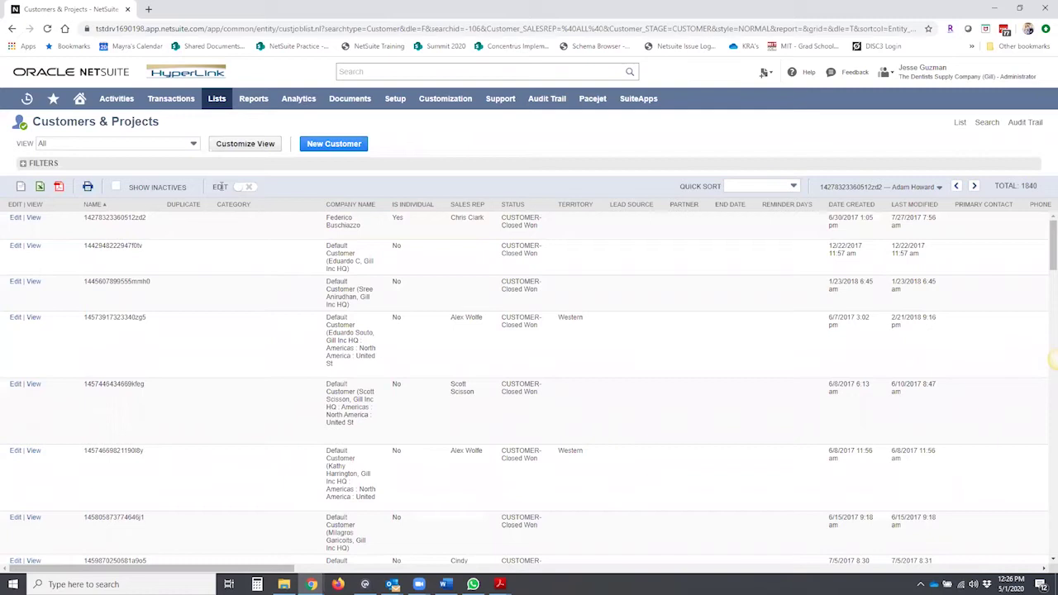
double_click(221, 187)
left_click(220, 186)
left_click(242, 187)
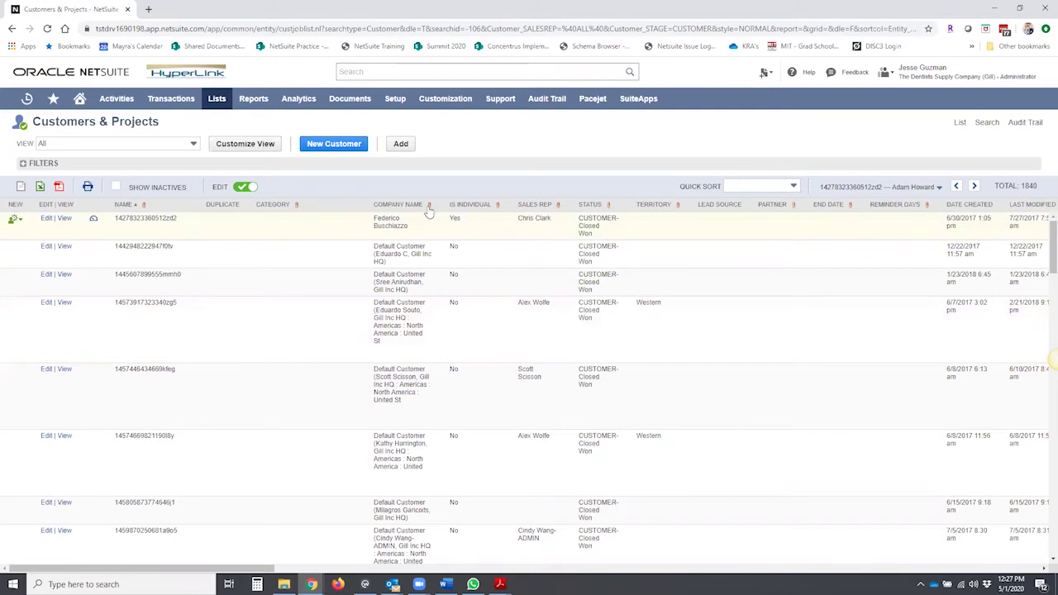
left_click(665, 286)
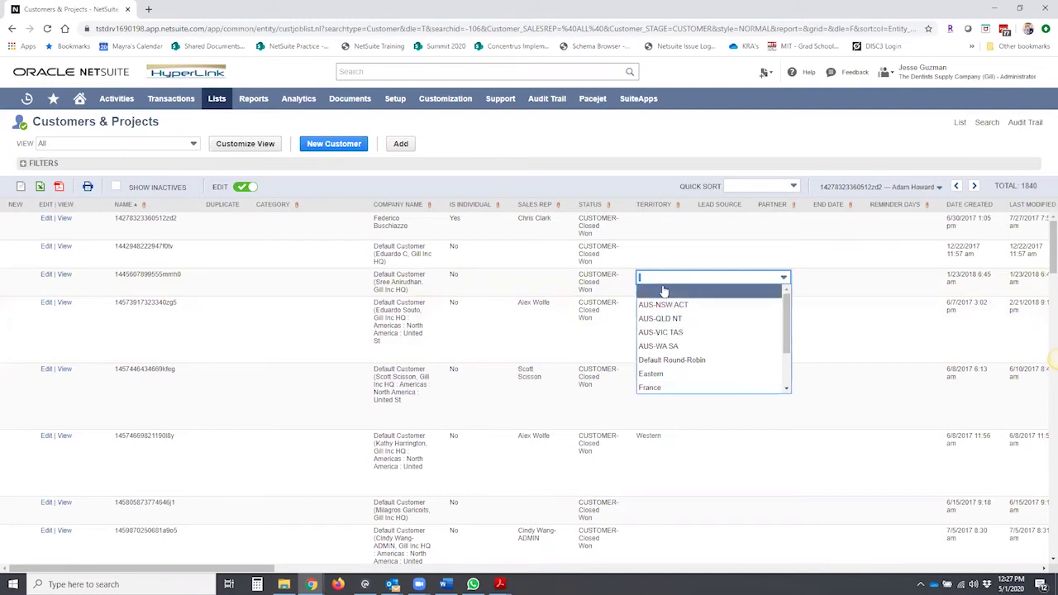
left_click(663, 290)
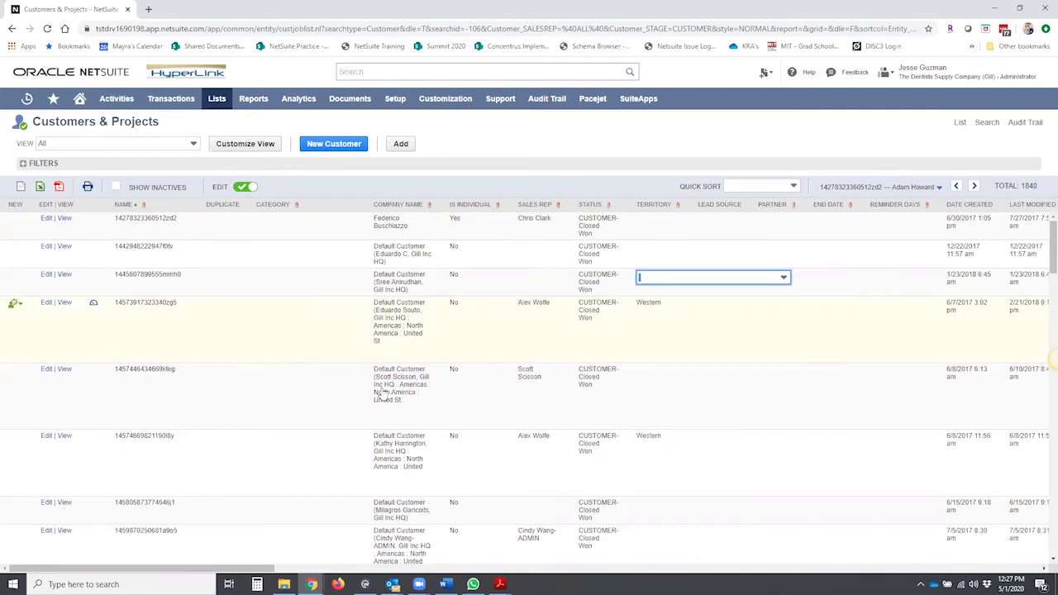
left_click(288, 280)
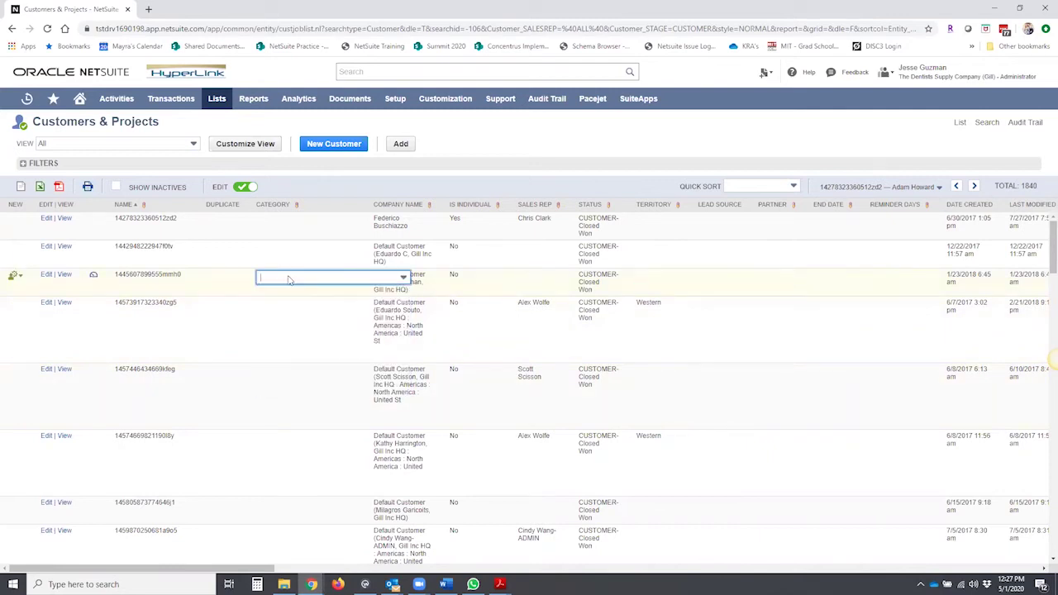
left_click(697, 192)
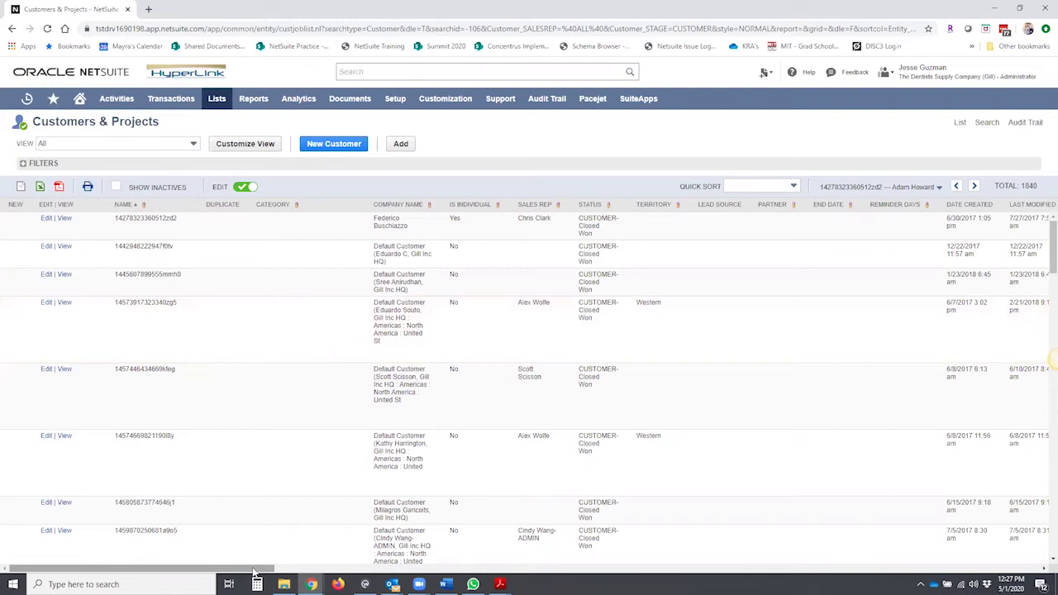
left_click_drag(255, 573, 484, 573)
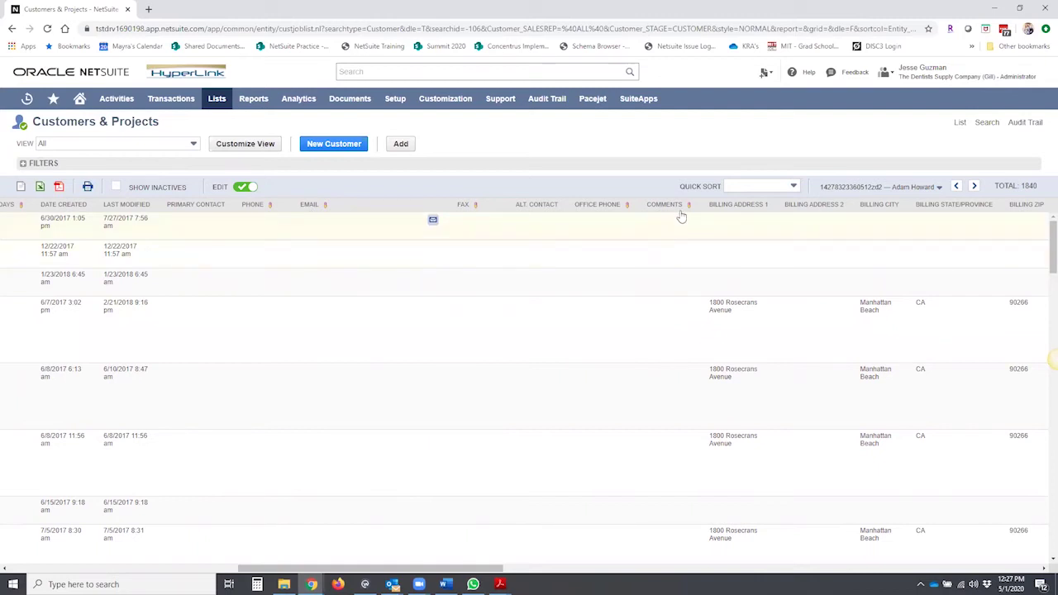
left_click(662, 314)
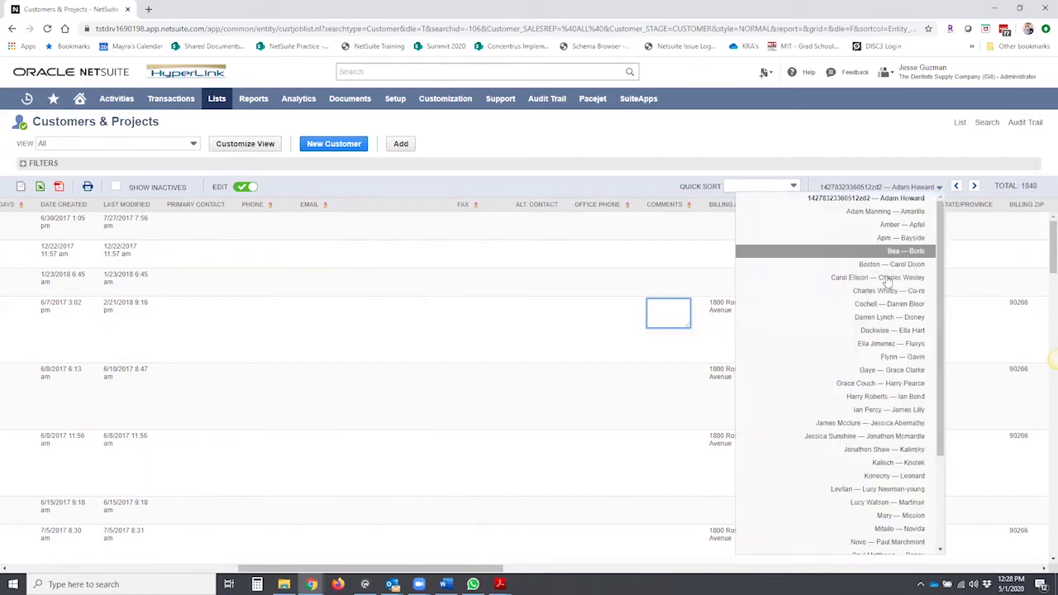
key("Return")
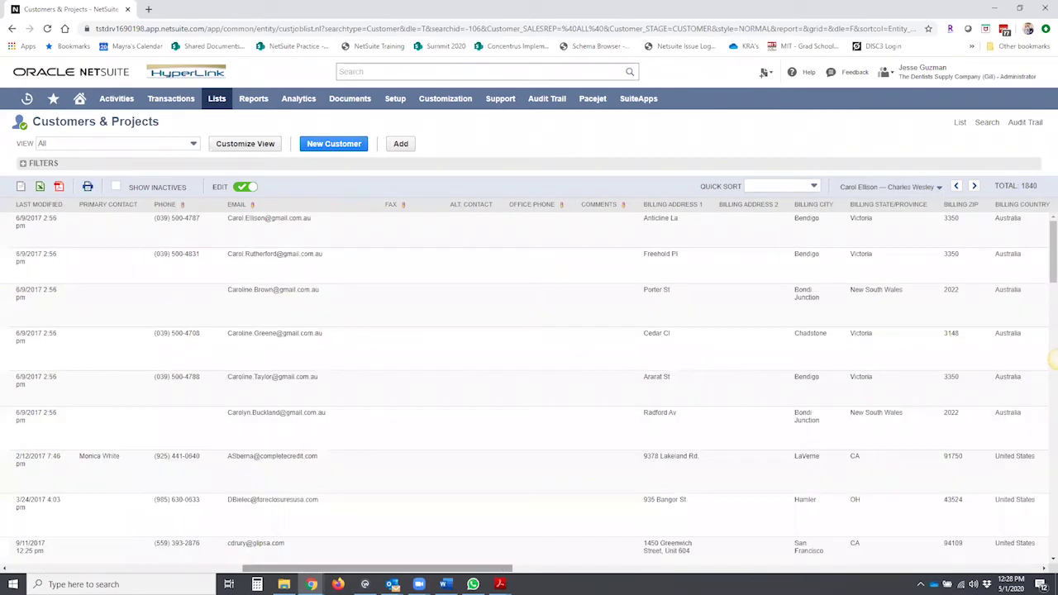
scroll(1053, 359, "right", 5)
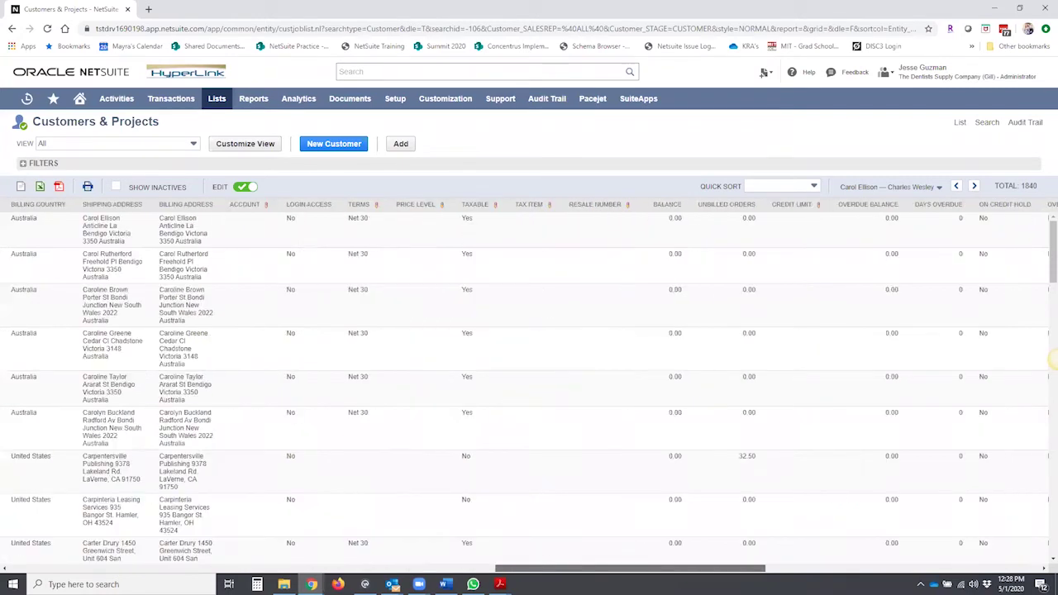
scroll(1053, 360, "right", 3)
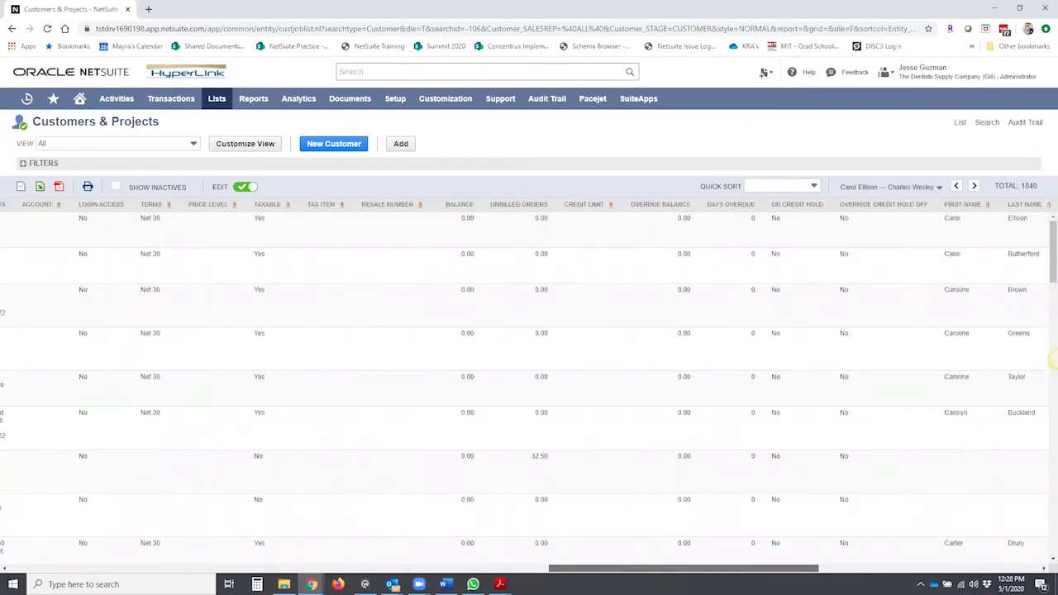
scroll(1053, 360, "right", 5)
scroll(1053, 359, "right", 5)
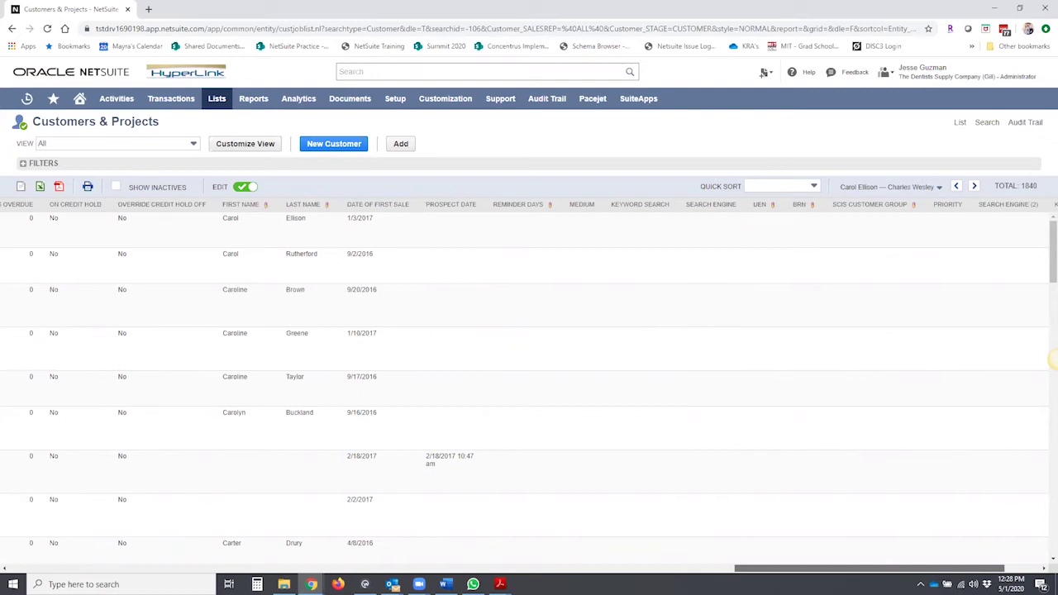
scroll(1053, 359, "left", 5)
scroll(1054, 359, "left", 5)
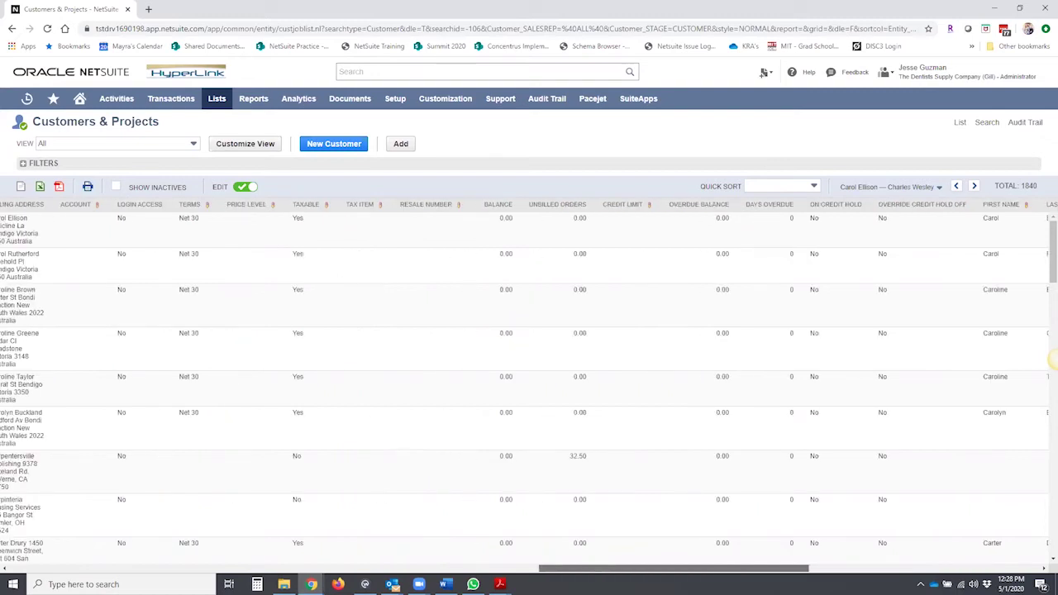
scroll(1054, 359, "left", 5)
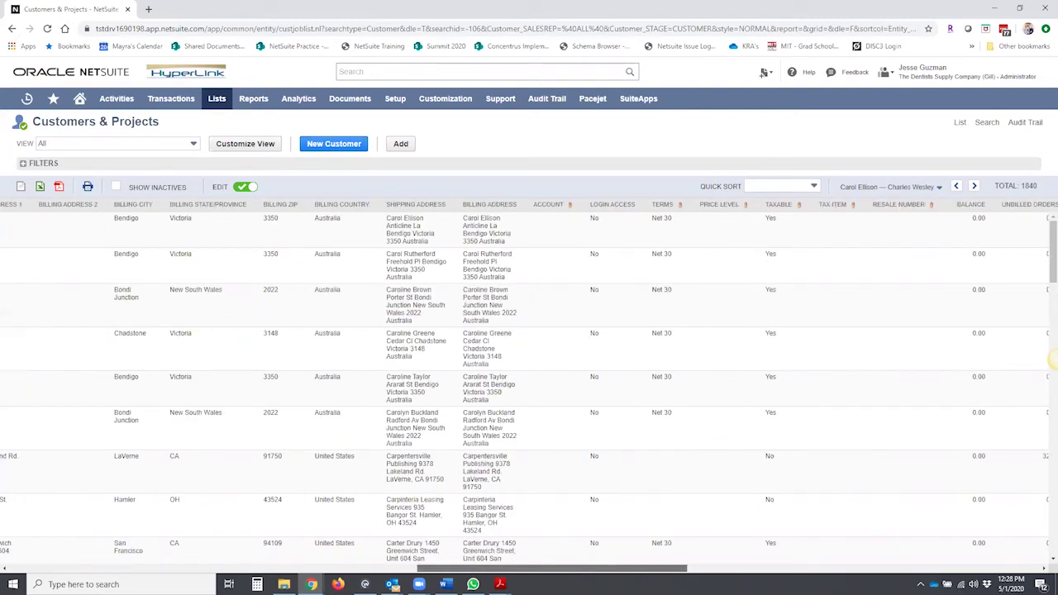
scroll(1054, 359, "left", 5)
scroll(668, 542, "left", 1)
scroll(469, 573, "down", 5)
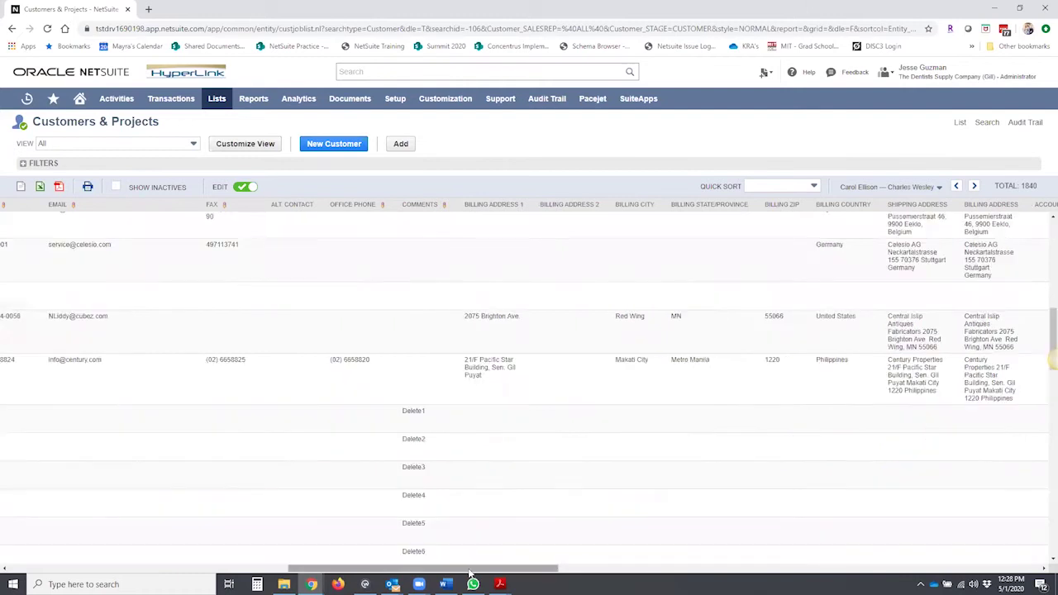
scroll(323, 240, "right", 1)
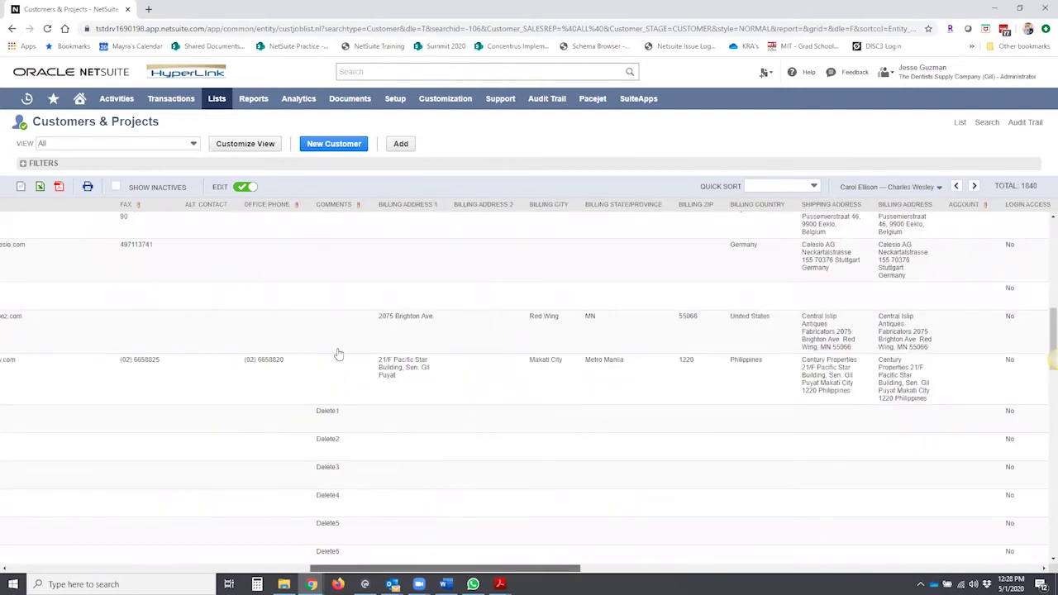
scroll(339, 353, "left", 1)
scroll(343, 314, "down", 2)
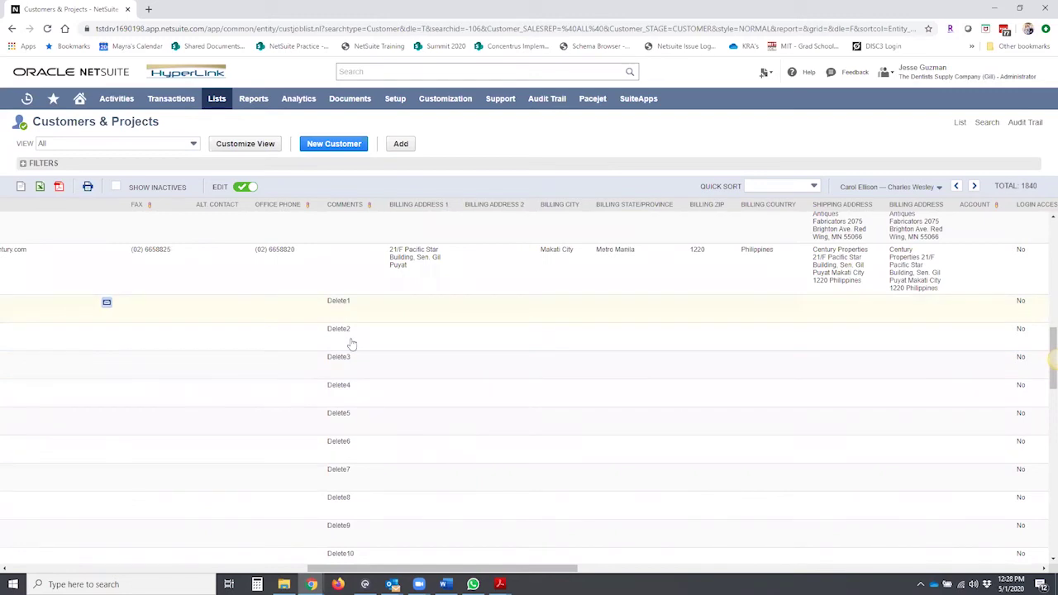
scroll(352, 367, "down", 5)
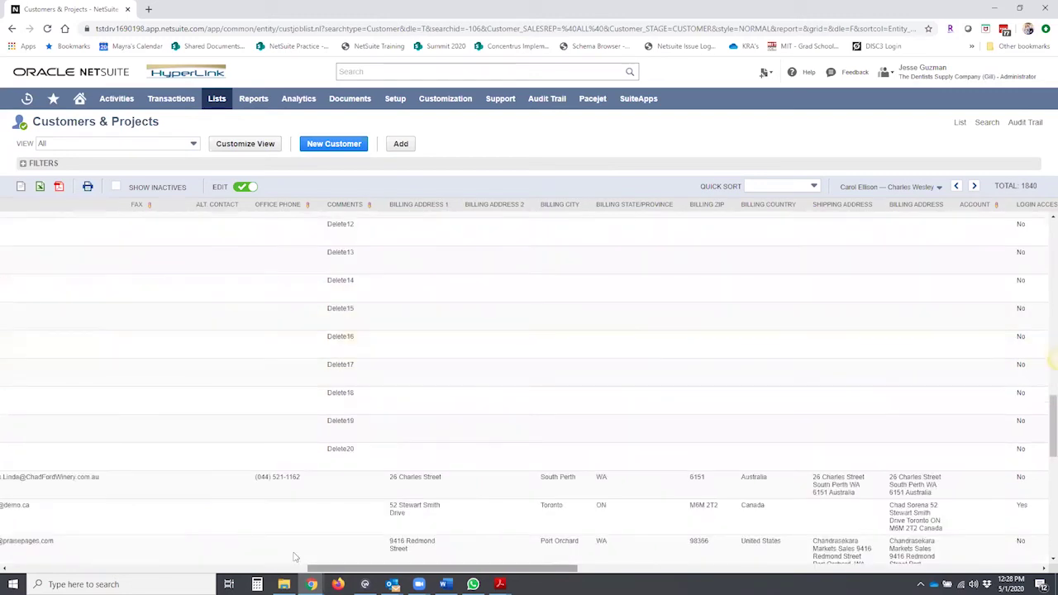
scroll(243, 555, "left", 5)
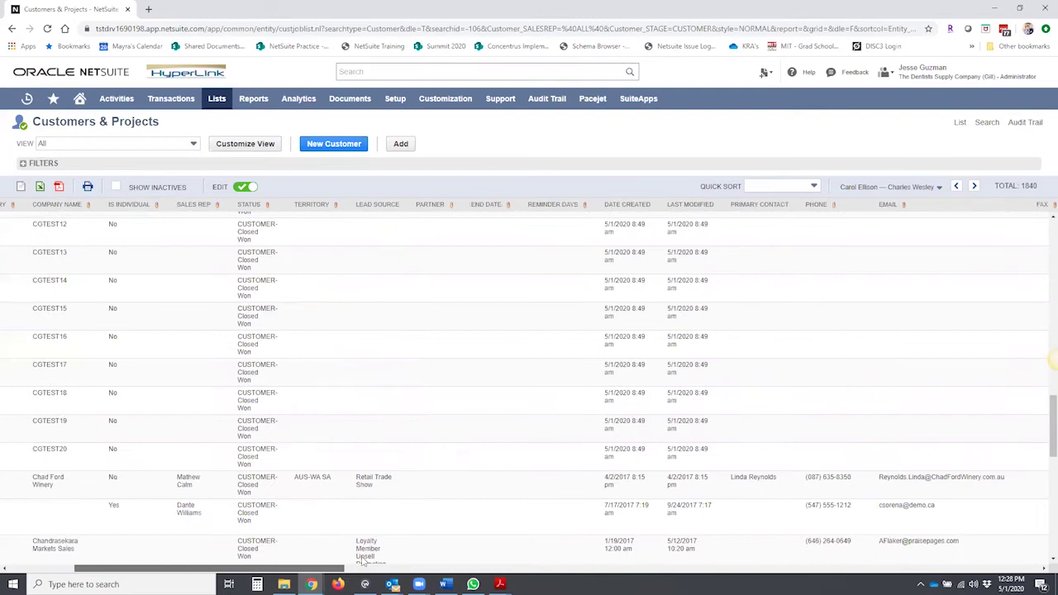
scroll(606, 490, "right", 4)
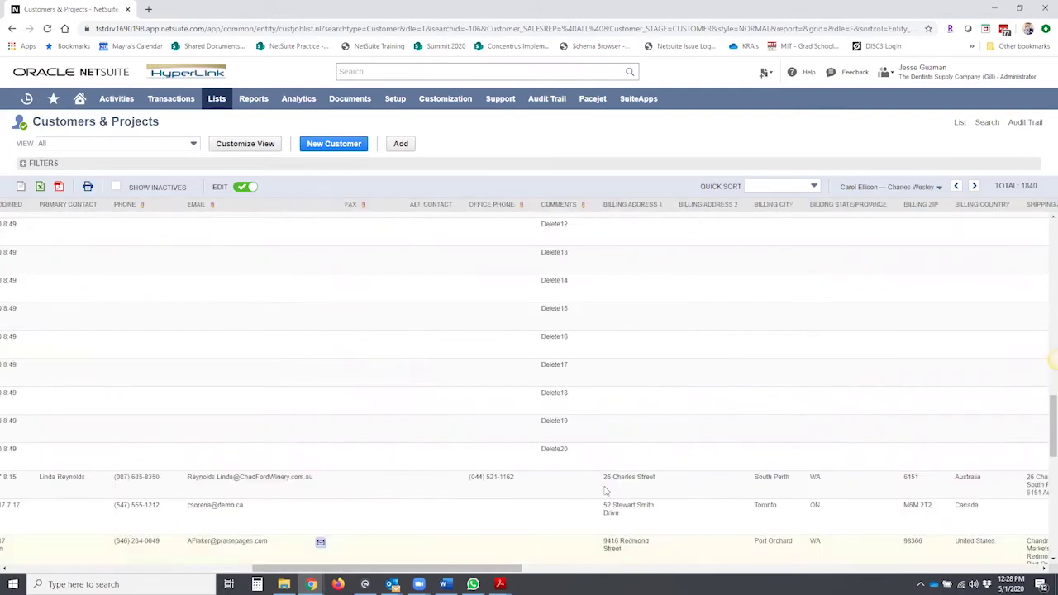
scroll(608, 486, "up", 4)
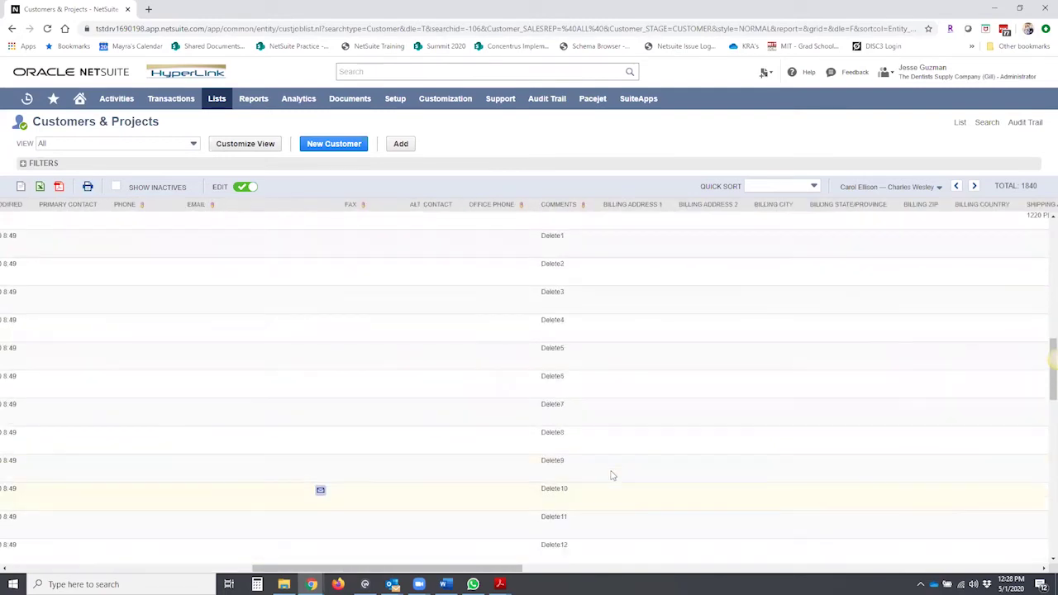
scroll(609, 479, "up", 1)
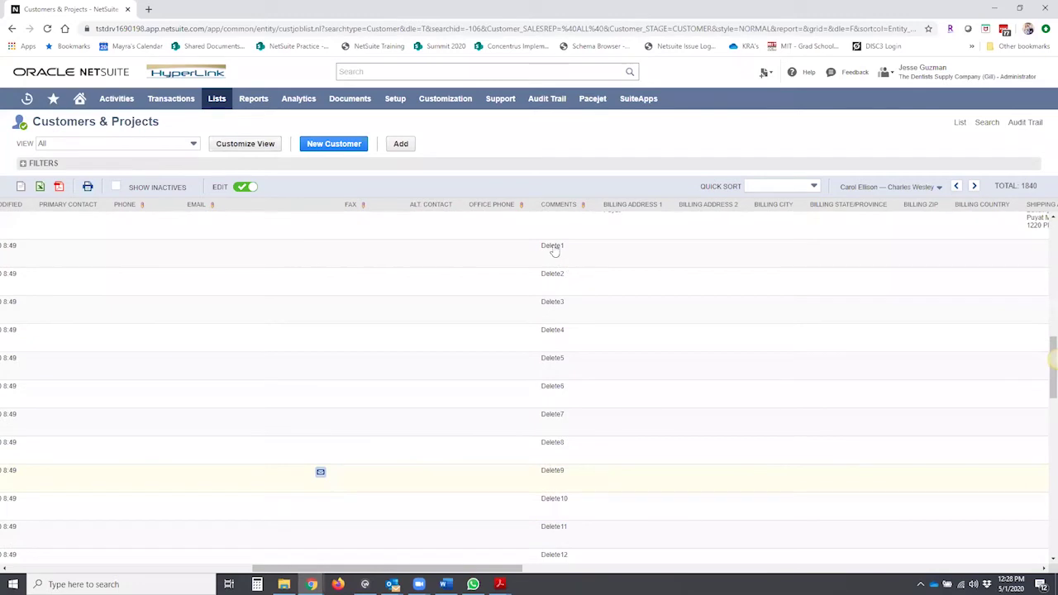
- Select the Delete1 through Delete6 comment rows and delete those six customers, confirming with OK
left_click(555, 247)
left_click(569, 400, "shift")
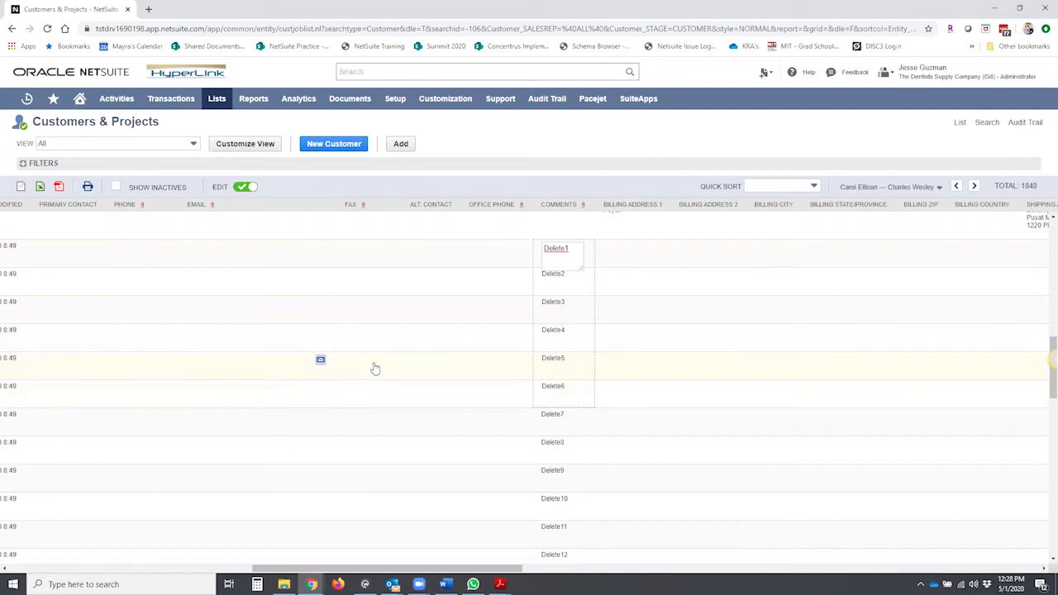
key("Delete")
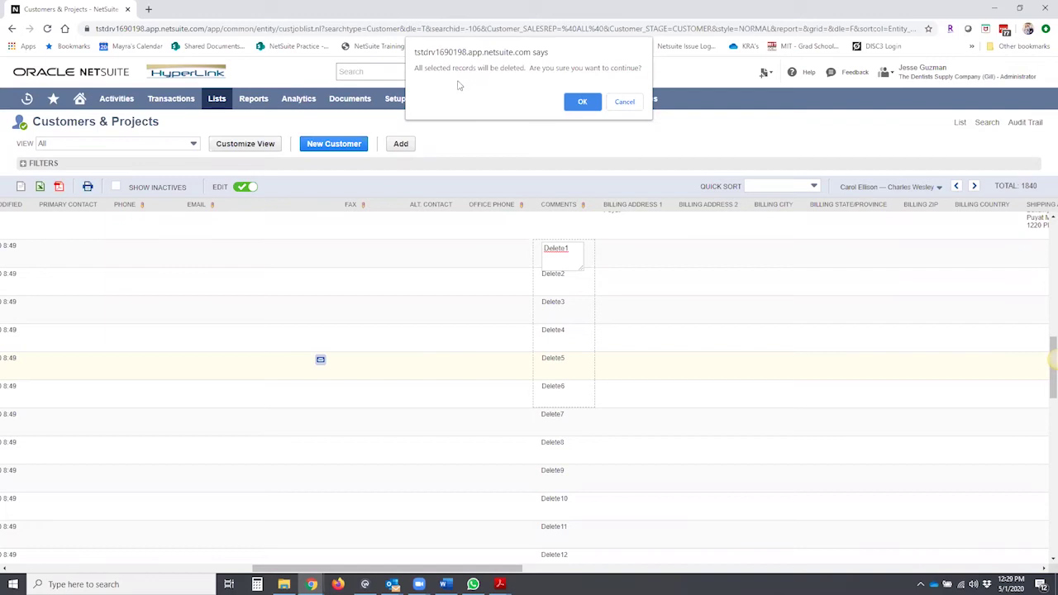
left_click(582, 104)
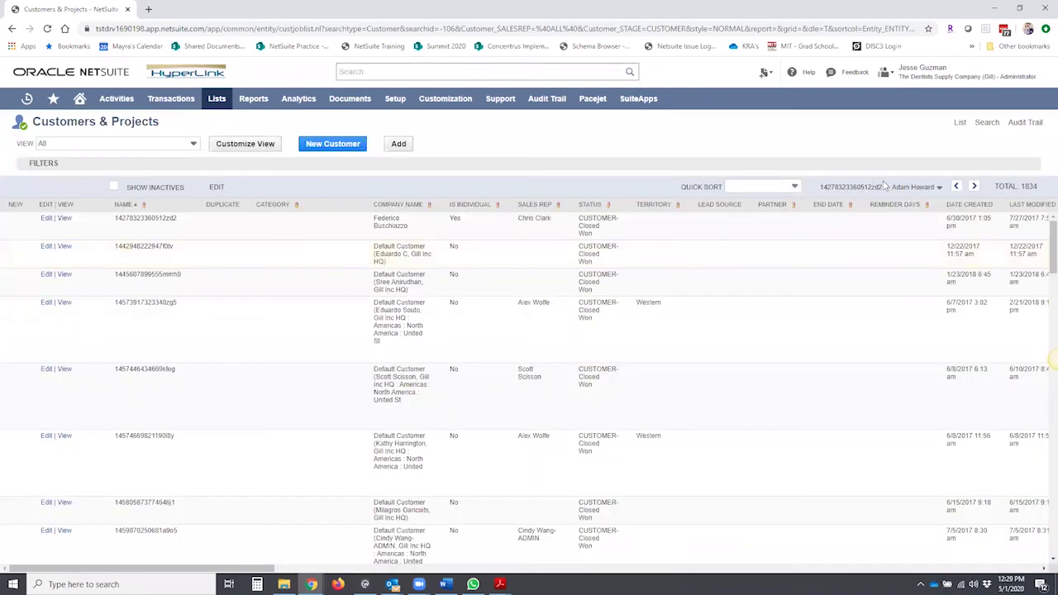
- Choose the page range containing CGTEST and scroll to the CGTEST7 rows and Comments column
left_click(887, 189)
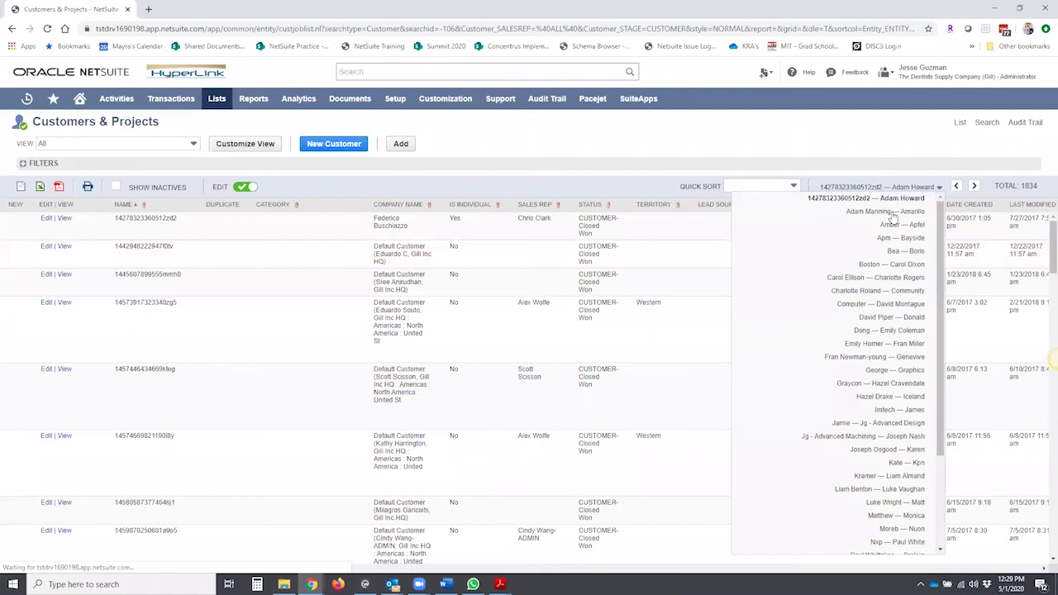
left_click(904, 278)
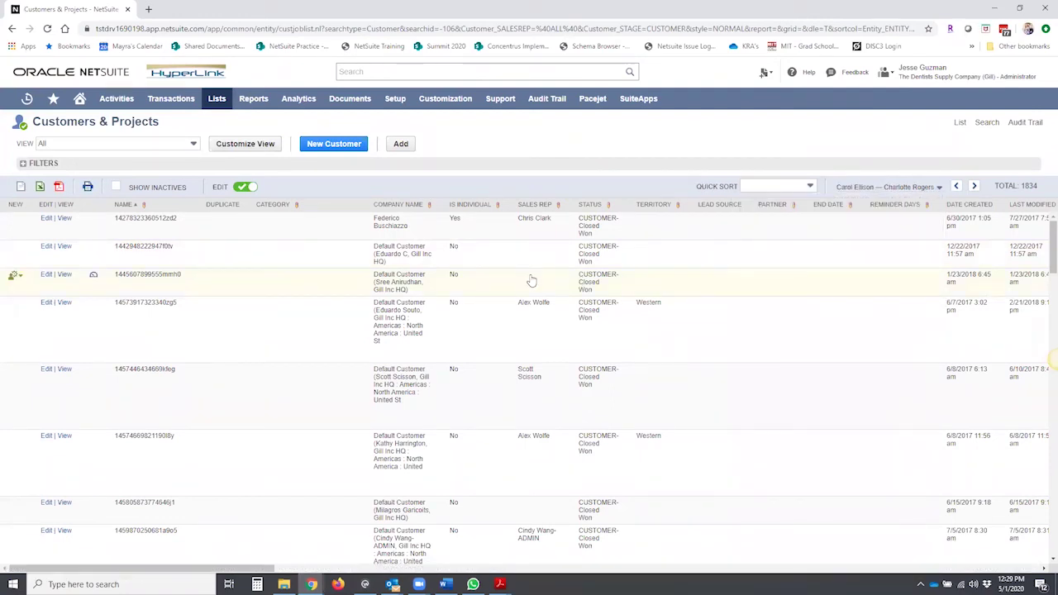
scroll(585, 372, "down", 2)
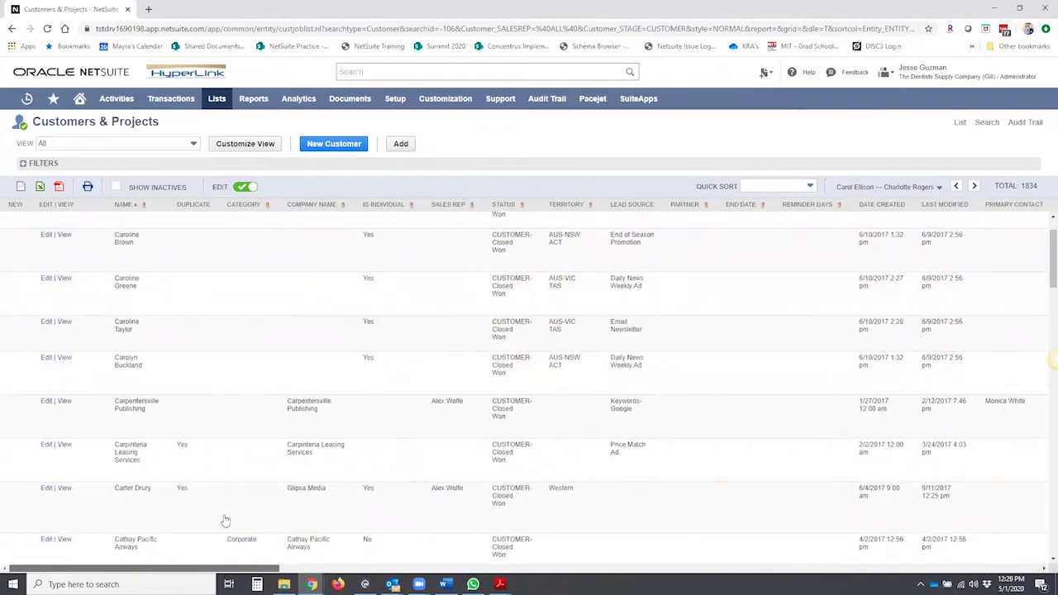
scroll(229, 516, "down", 4)
scroll(229, 516, "down", 6)
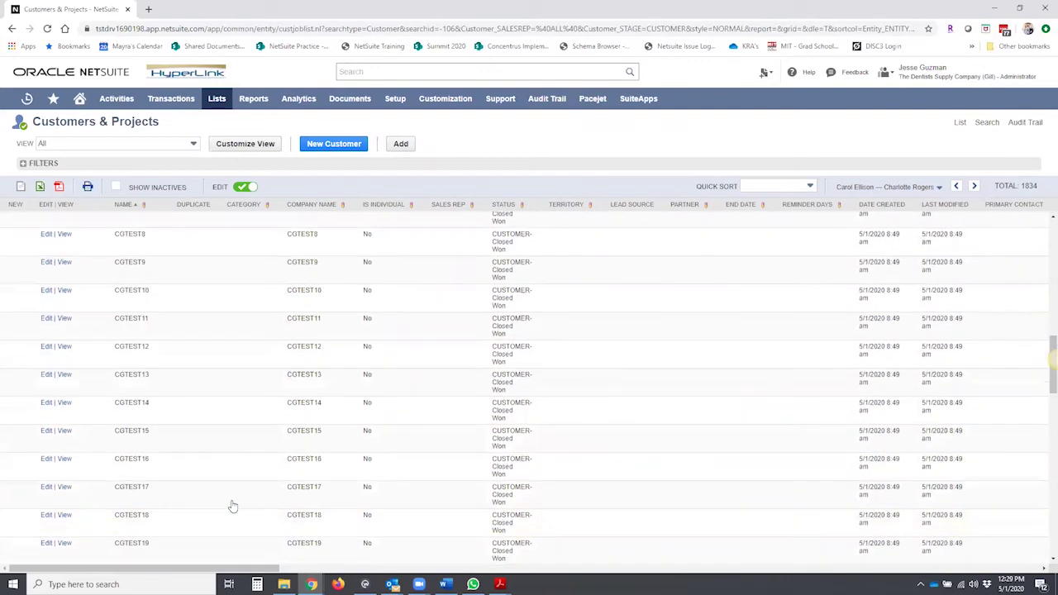
scroll(222, 459, "up", 2)
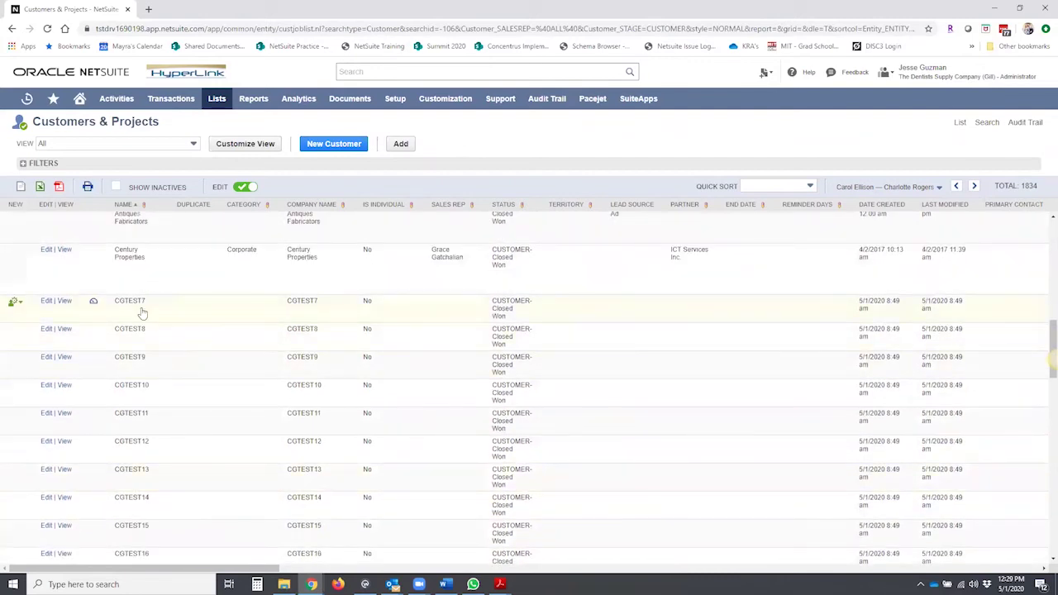
scroll(165, 427, "down", 2)
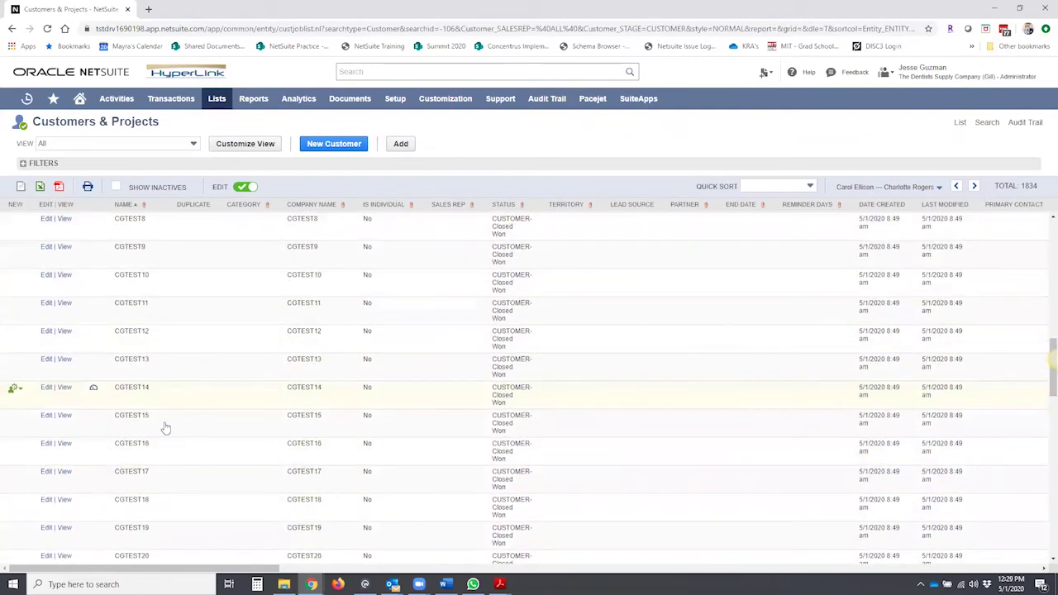
scroll(195, 456, "down", 1)
left_click_drag(256, 568, 518, 570)
- Select the Delete7 through Delete20 comment rows and delete those fourteen customers, confirming with OK
scroll(495, 371, "up", 3)
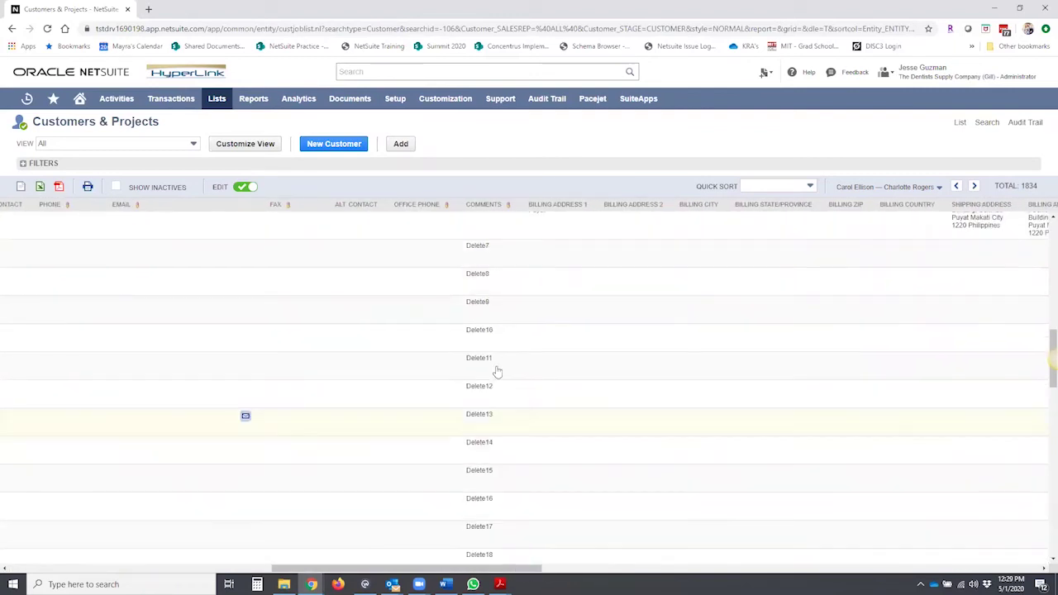
left_click(486, 318)
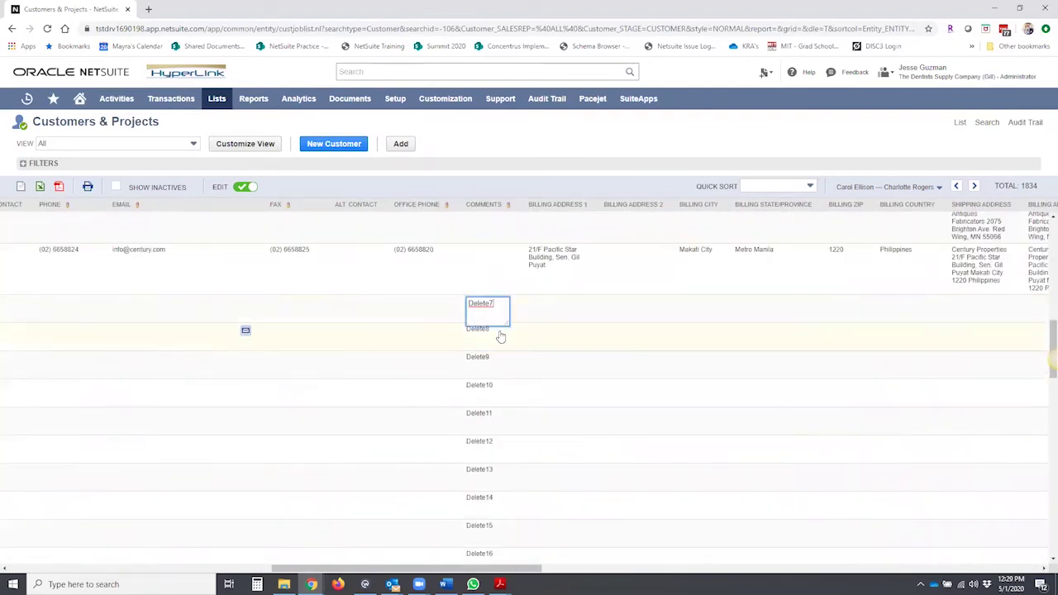
scroll(501, 337, "down", 3)
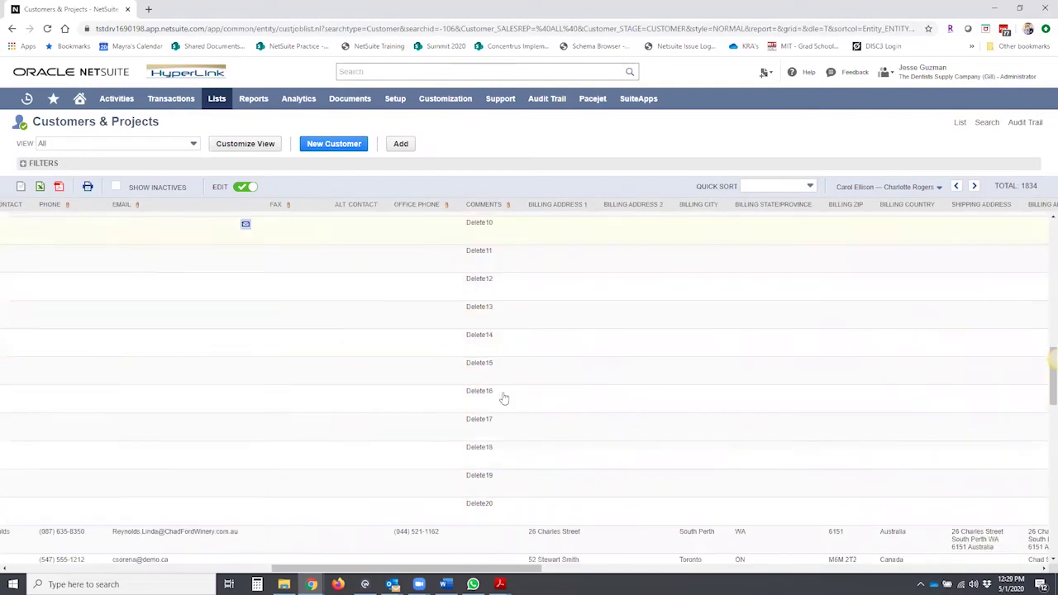
left_click(490, 510, "shift")
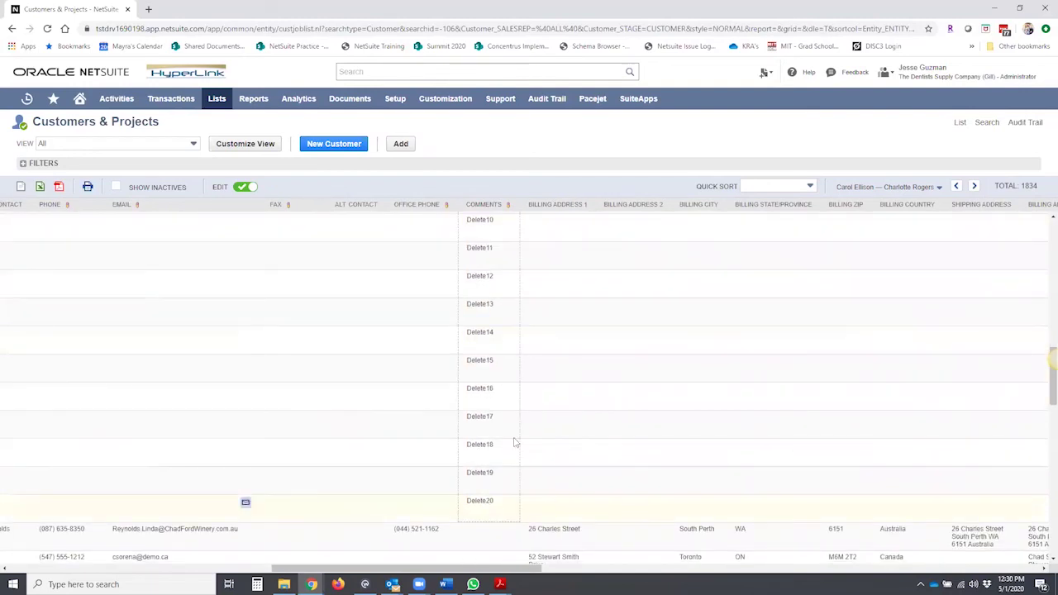
key("Delete")
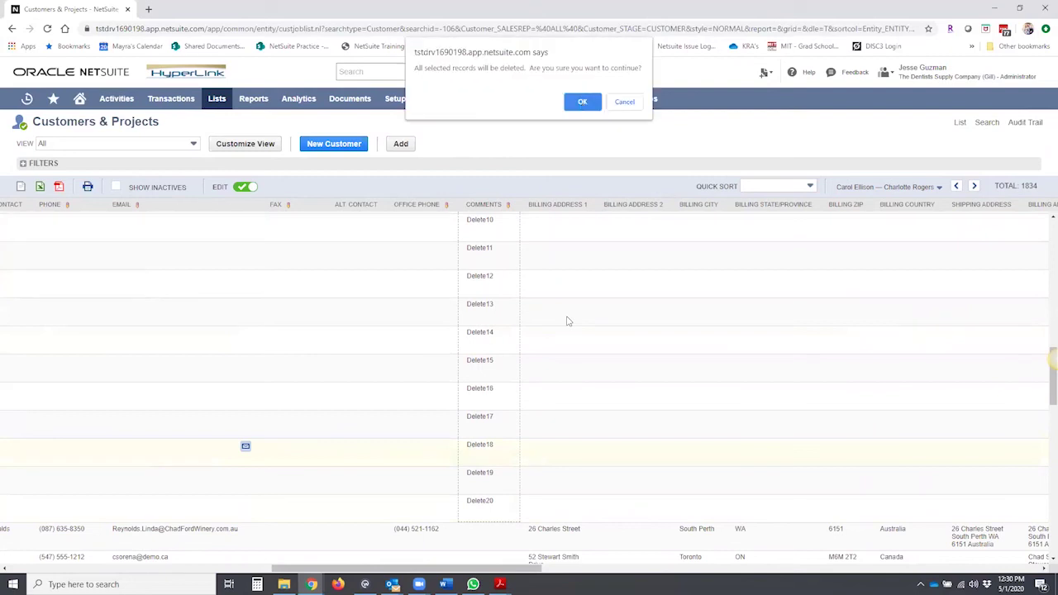
left_click(582, 103)
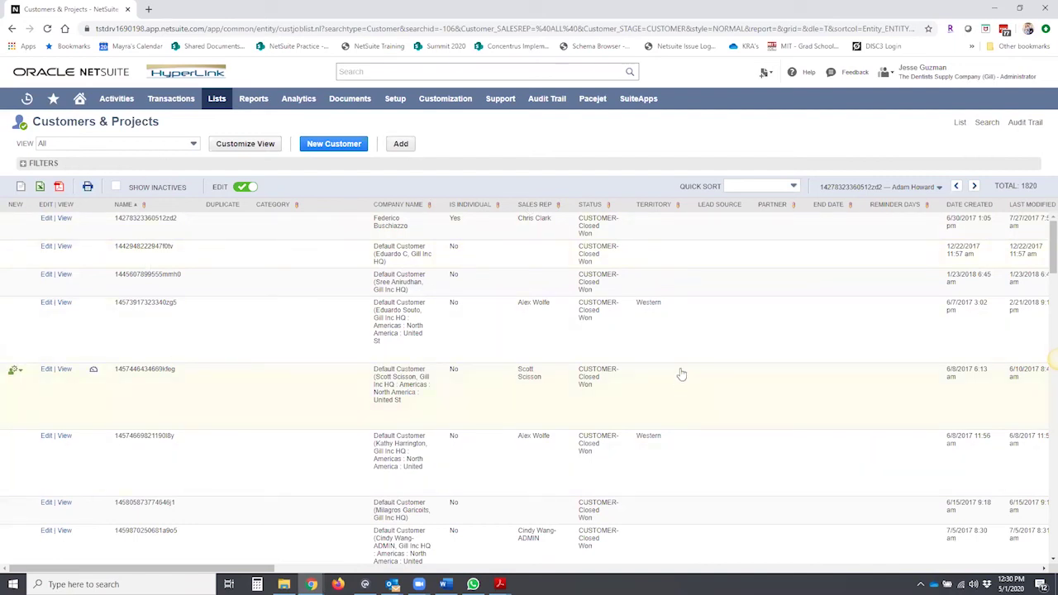
scroll(496, 306, "down", 10)
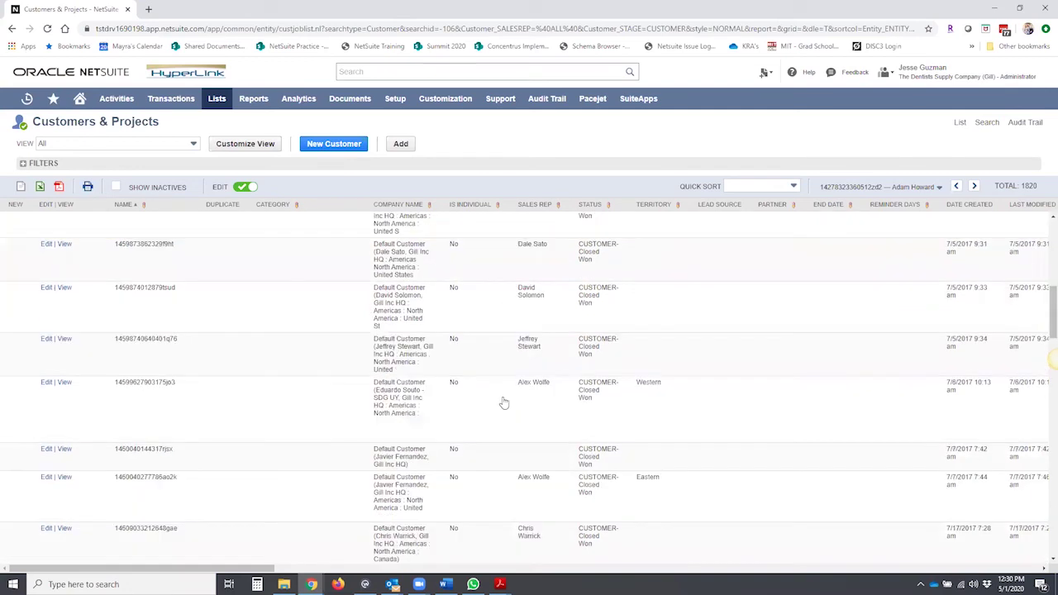
scroll(506, 423, "down", 15)
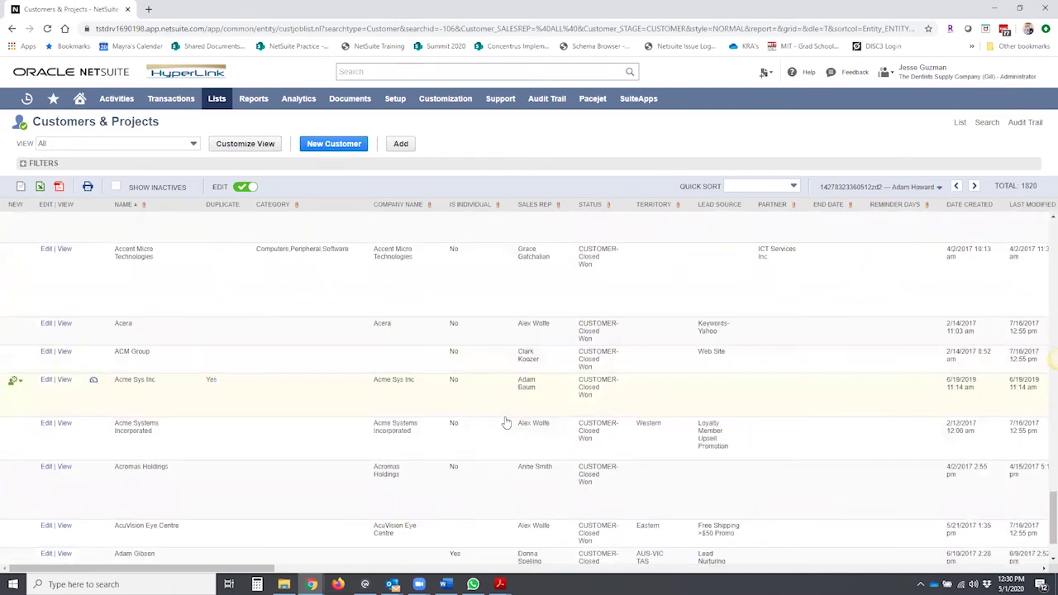
scroll(506, 424, "up", 20)
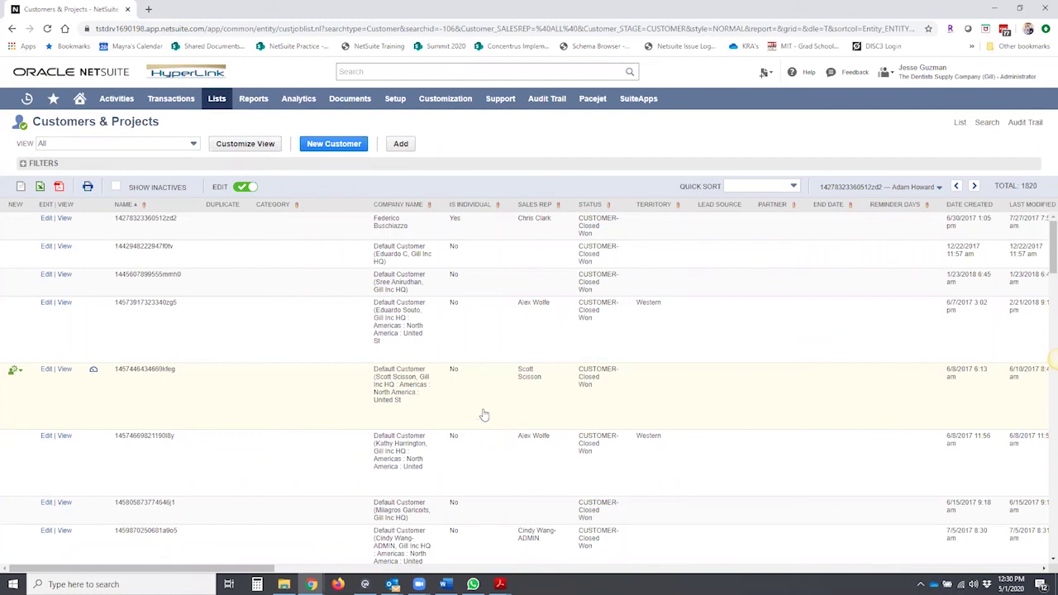
- Open Set Preferences from the Home menu and select the Number of Rows in List Segments field (50)
mouse_move(79, 99)
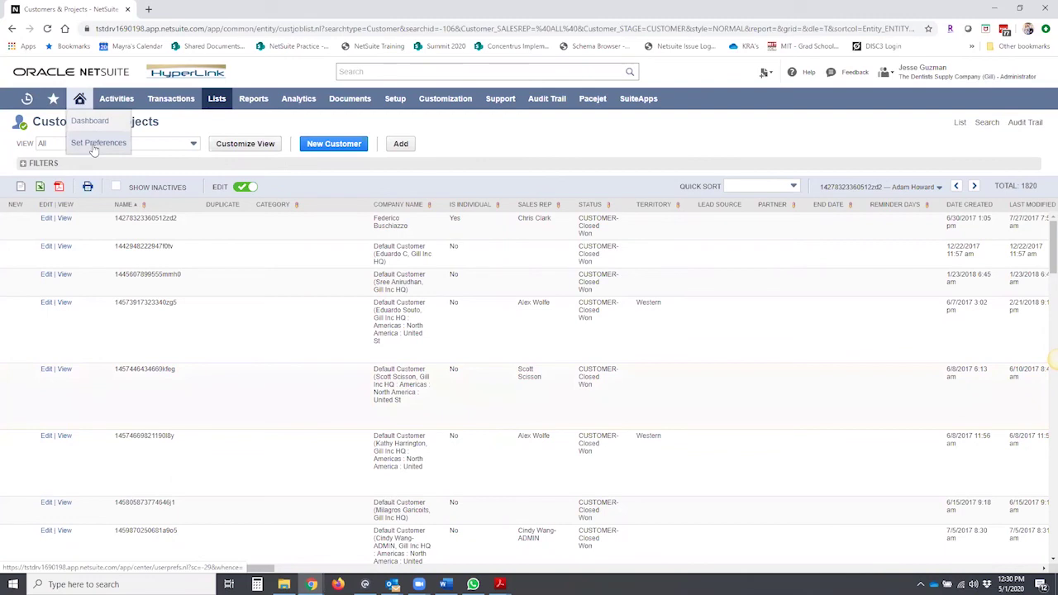
left_click(95, 145)
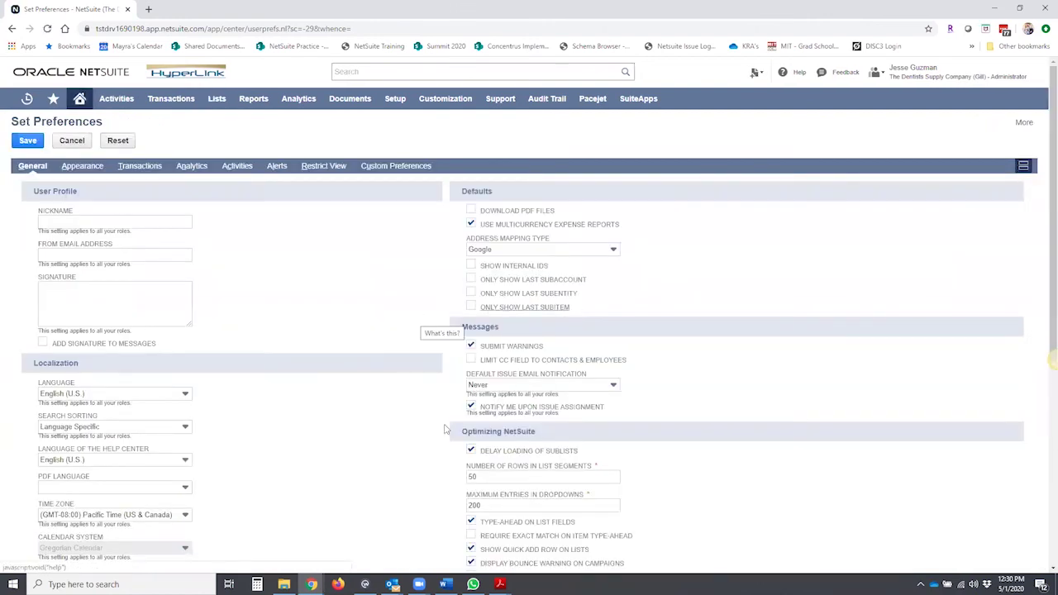
scroll(425, 326, "down", 2)
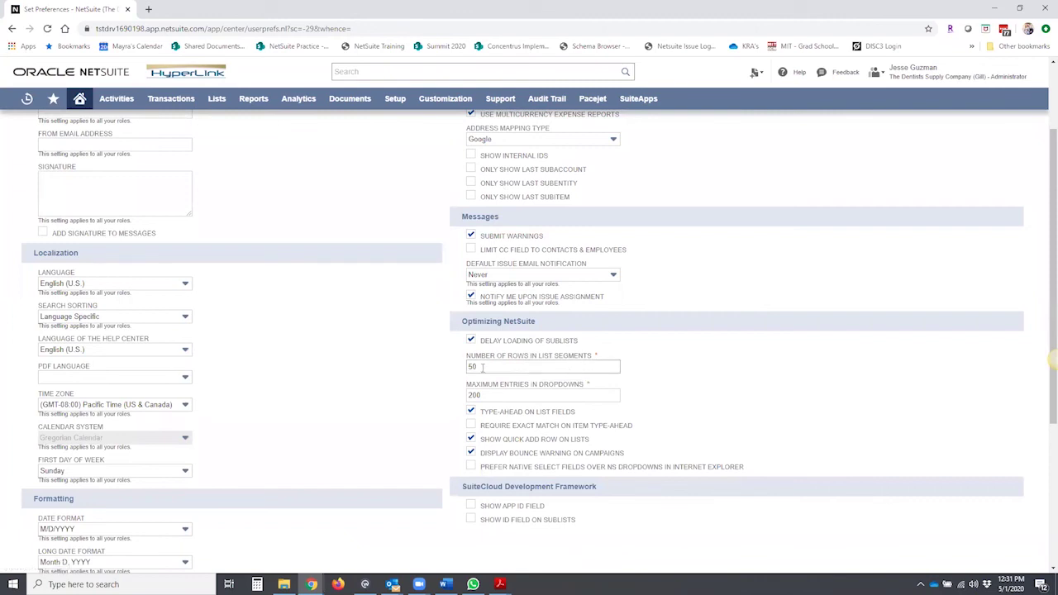
left_click(483, 365)
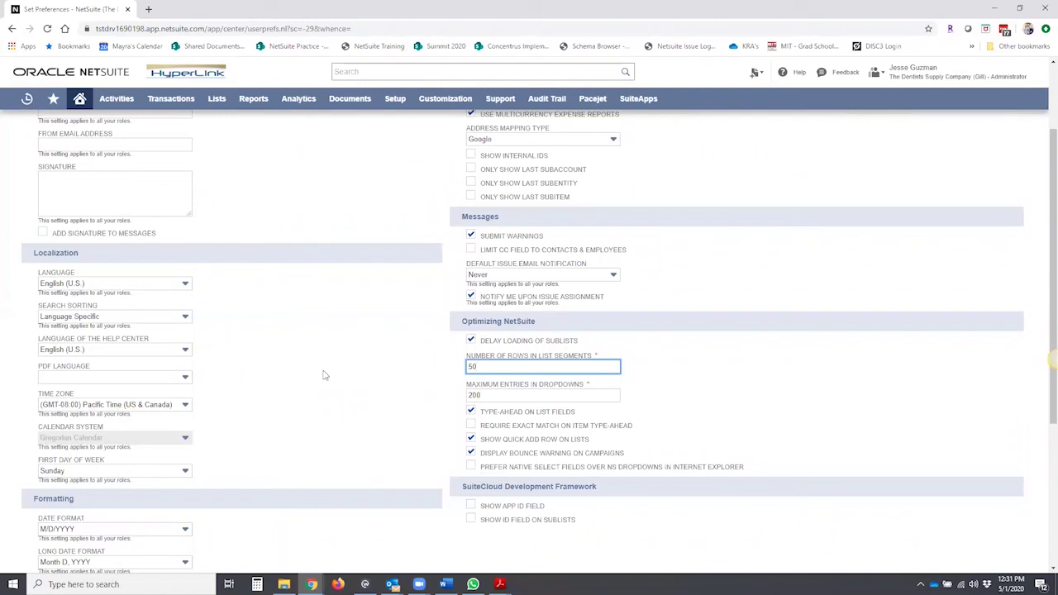
scroll(324, 375, "up", 2)
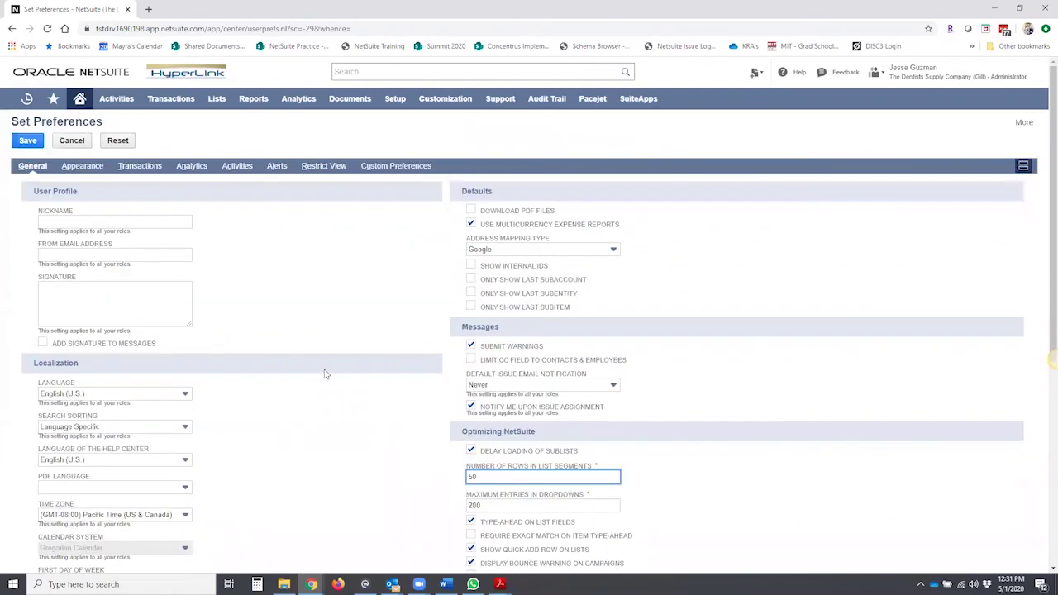